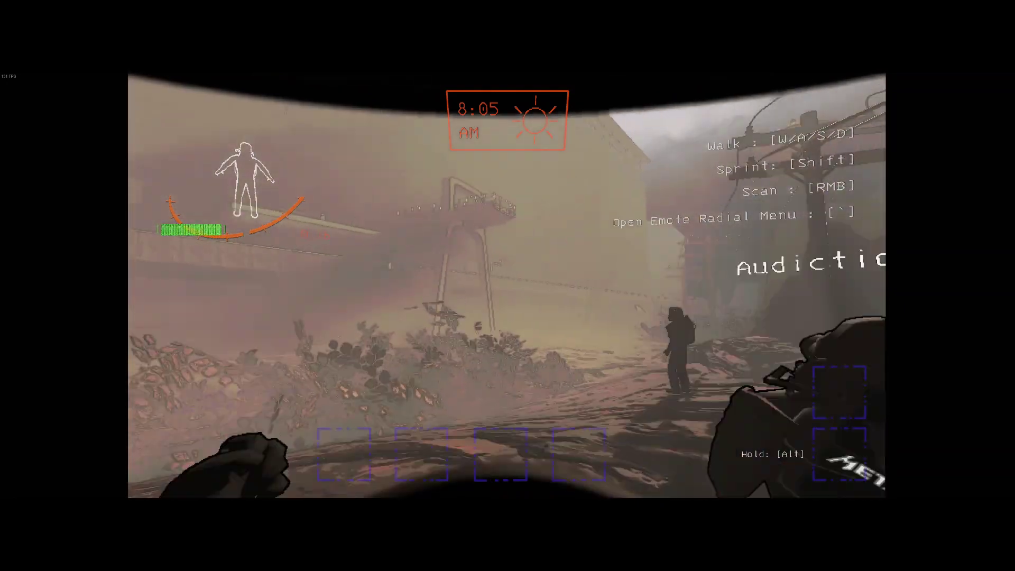
- Bring up the Voicemod voice changer from the Start menu, then return to the game
key(super)
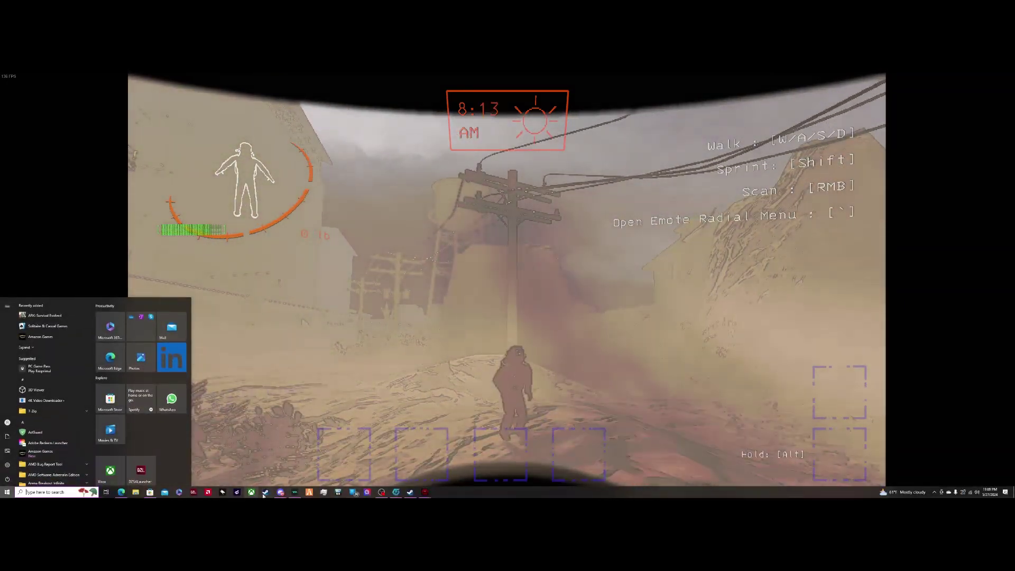
click(294, 492)
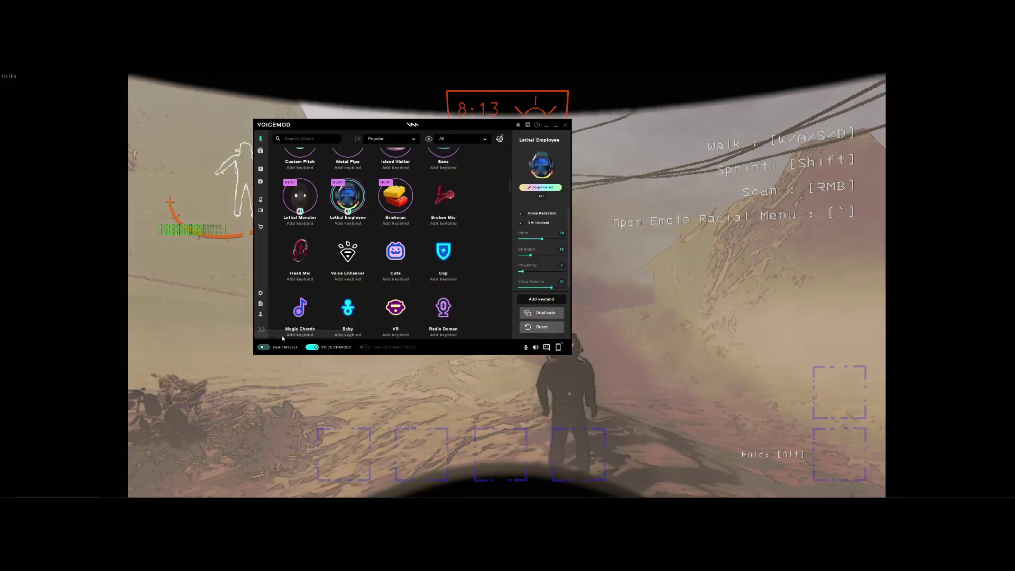
click(565, 125)
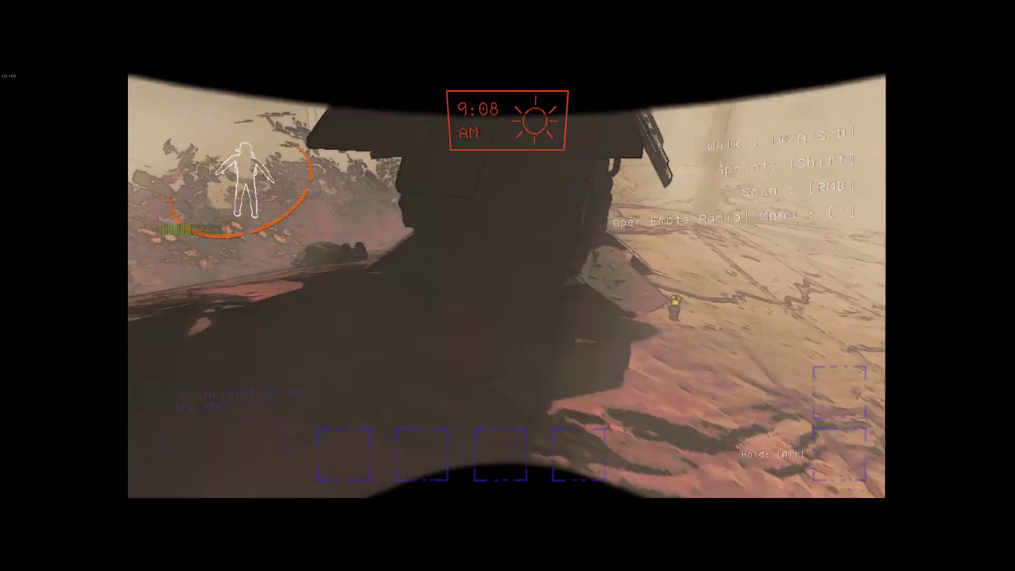
- Pick up the yellow flashlight lying on the ground
key(e)
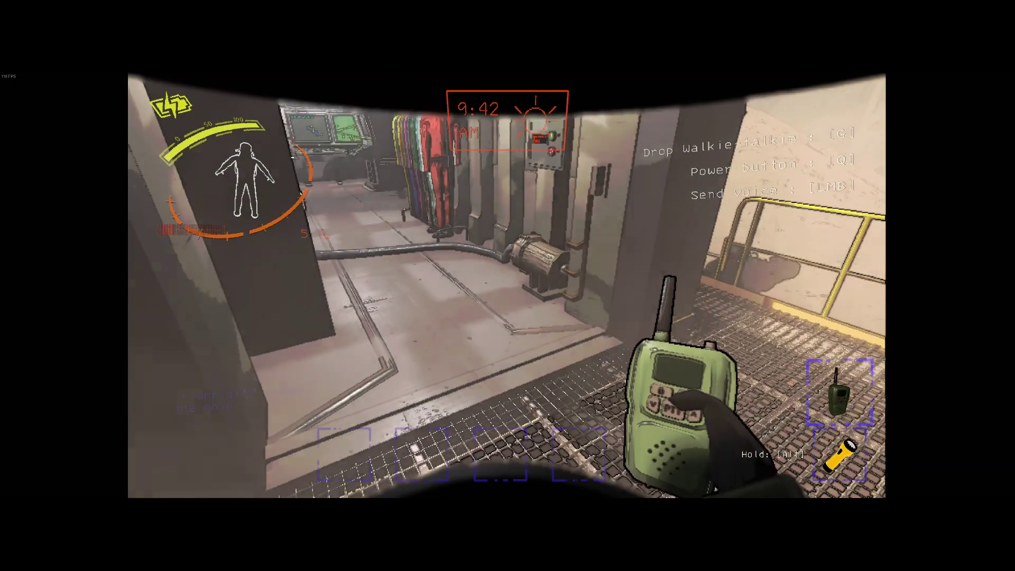
scroll(508, 285, down, 1)
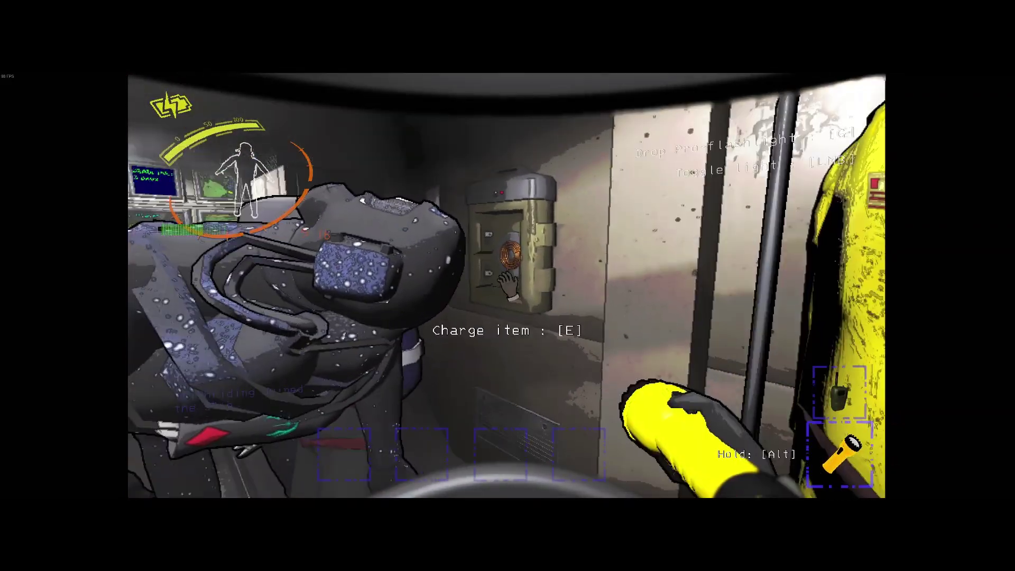
scroll(508, 285, down, 1)
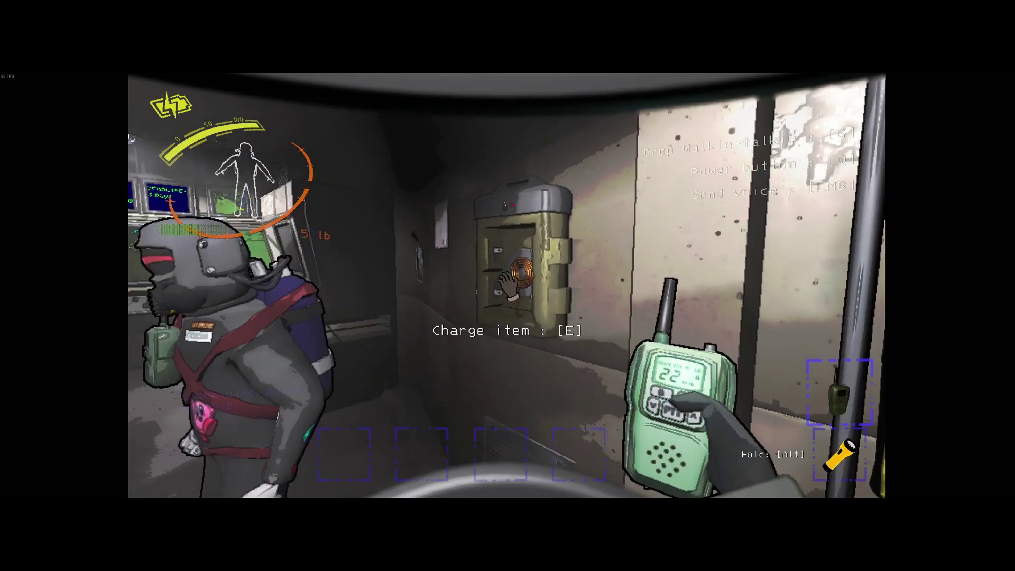
- Insert the walkie-talkie into the ship's charging station
key(e)
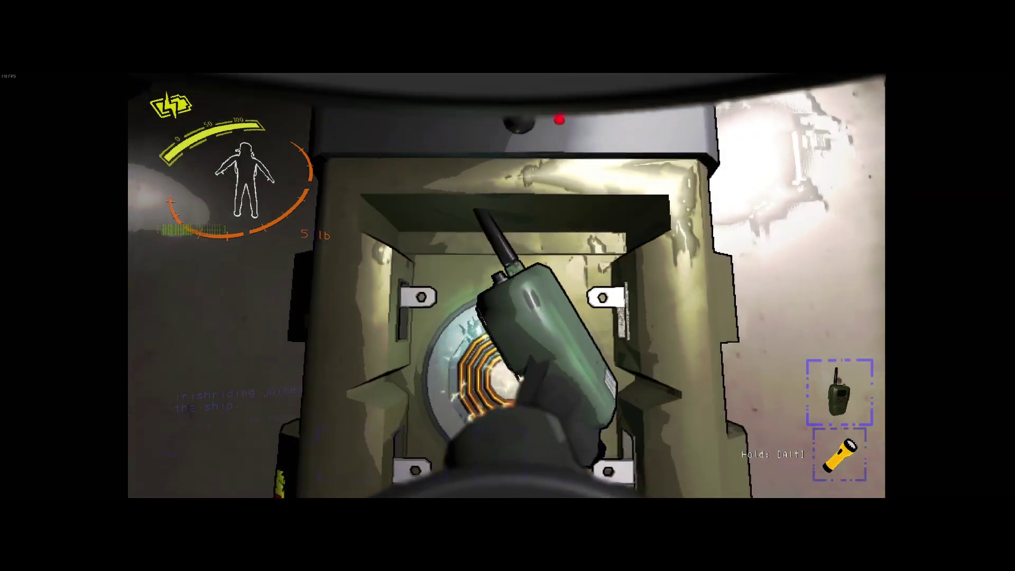